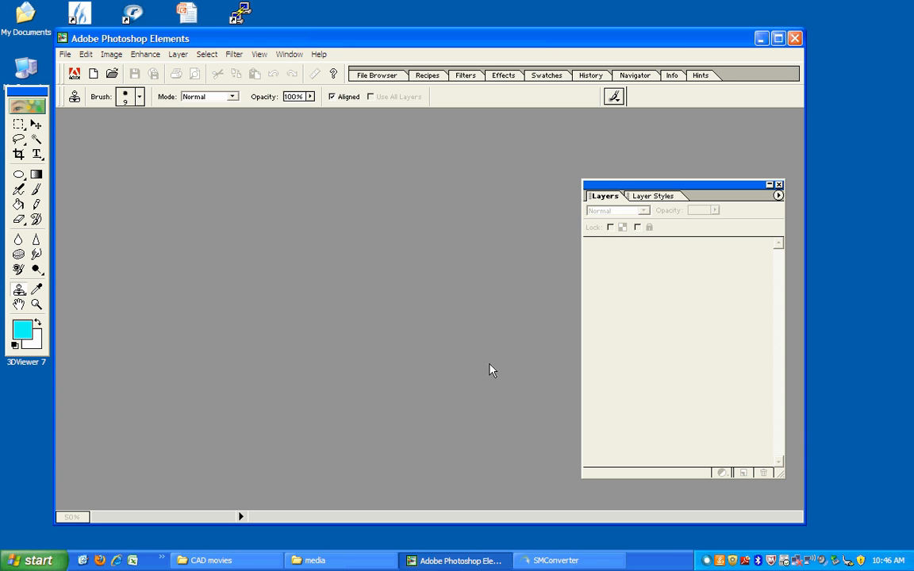
Open the Water lilies sample picture and move its image window clear of the layers list
{"action": "left_click", "coordinate": [70, 57]}
{"action": "left_click", "coordinate": [75, 80]}
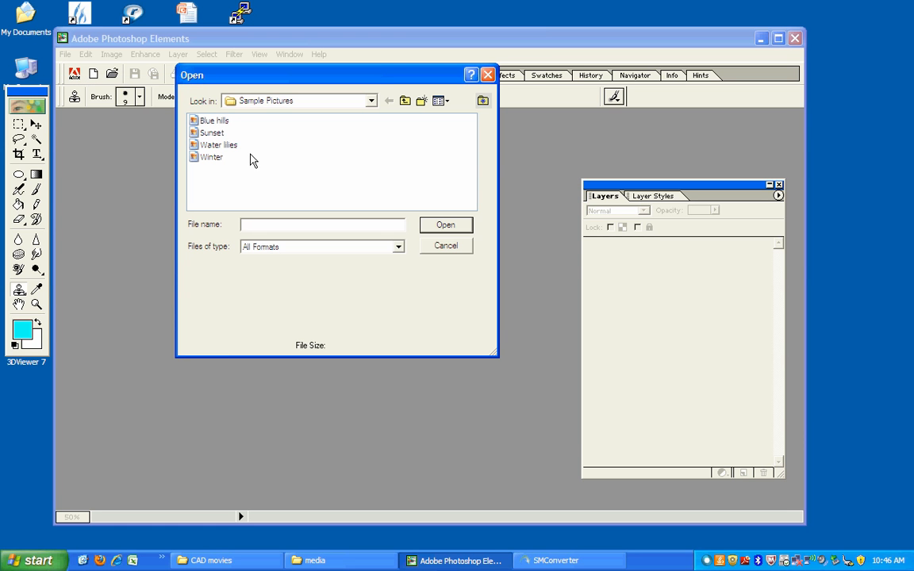
{"action": "double_click", "coordinate": [220, 145]}
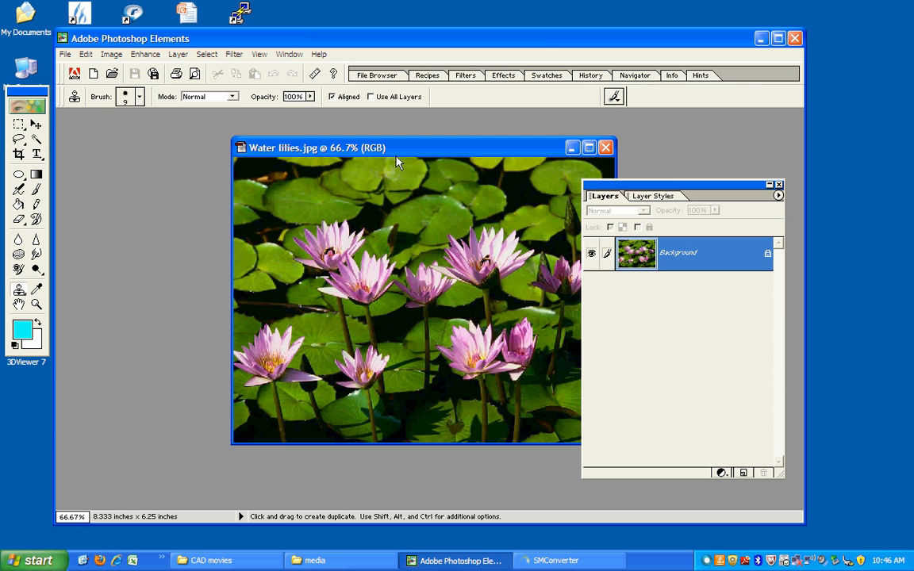
{"action": "left_click_drag", "start_coordinate": [359, 140], "coordinate": [245, 119]}
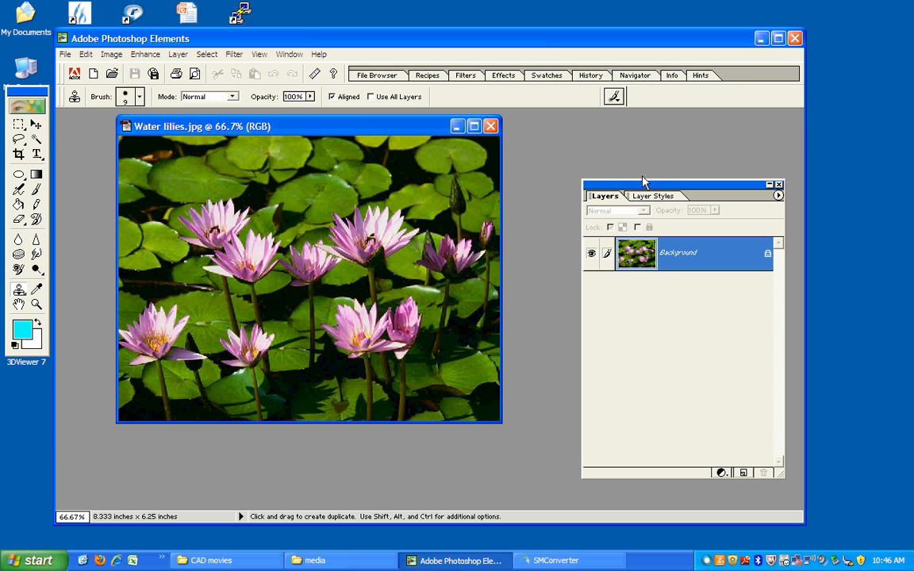
{"action": "left_click", "coordinate": [267, 181]}
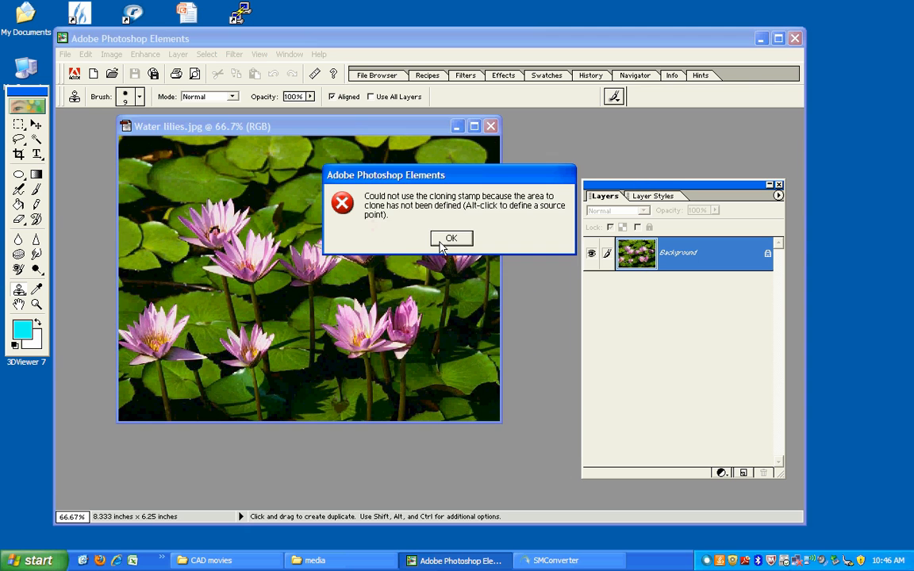
{"action": "left_click", "coordinate": [443, 236]}
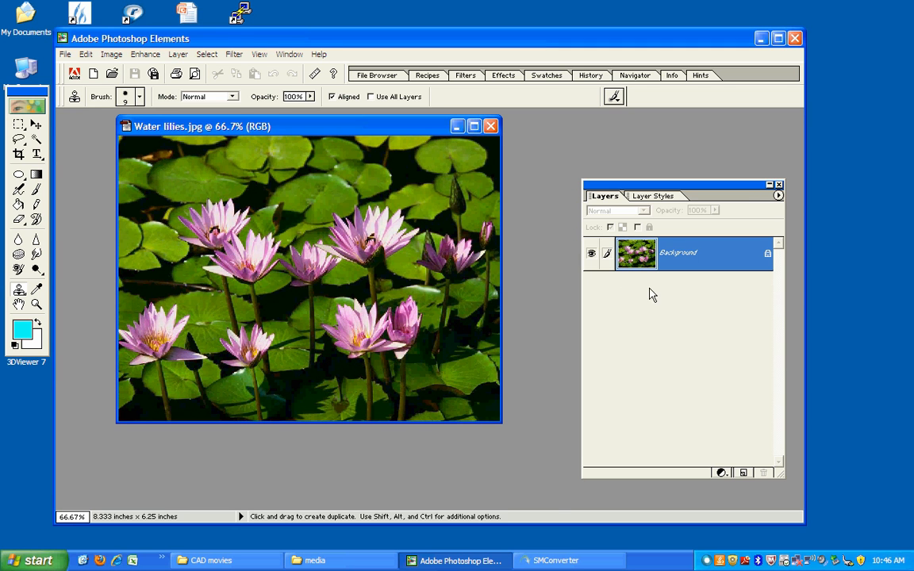
Convert the locked background of the water lilies picture into a regular layer named Layer 0, with Normal mode and 100% opacity
{"action": "left_click", "coordinate": [20, 123]}
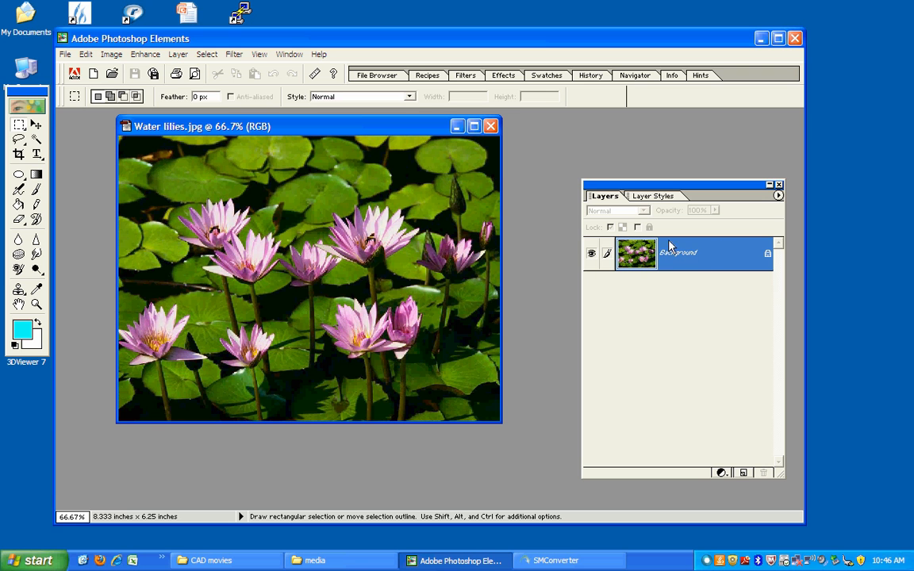
{"action": "left_click", "coordinate": [187, 60]}
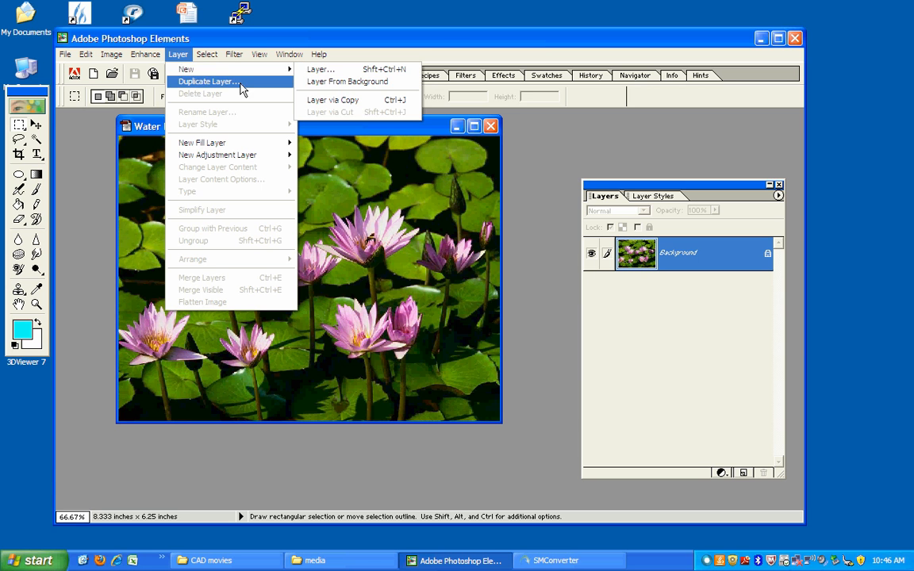
{"action": "left_click", "coordinate": [321, 83]}
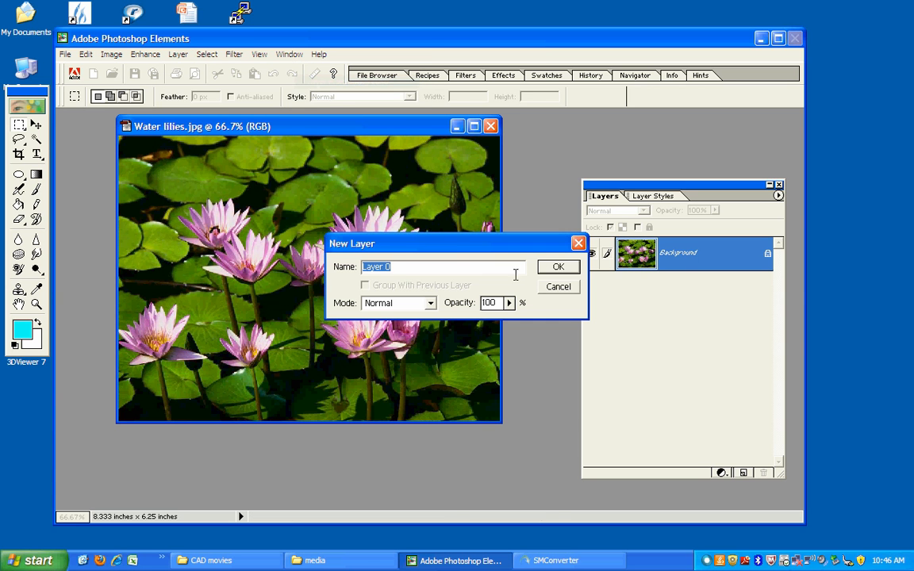
{"action": "left_click", "coordinate": [560, 270]}
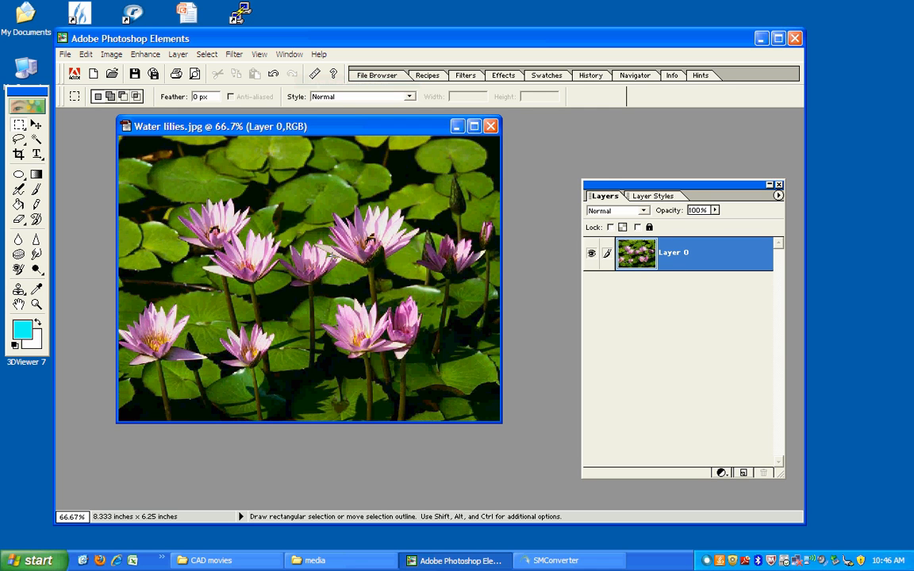
Draw a cyan circle from its center over the large upper flower using the Ellipse tool's Circle and From Center options
{"action": "left_click", "coordinate": [19, 155]}
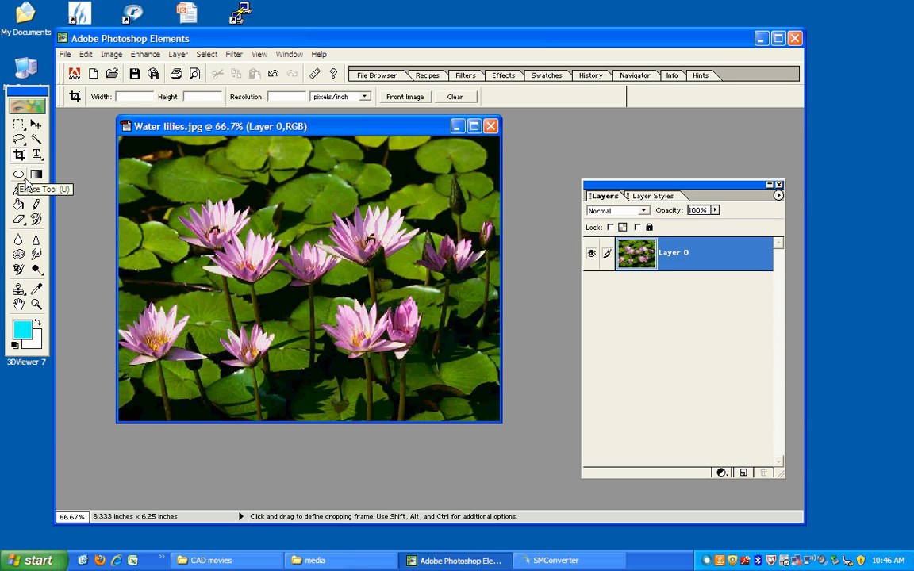
{"action": "left_click", "coordinate": [19, 175]}
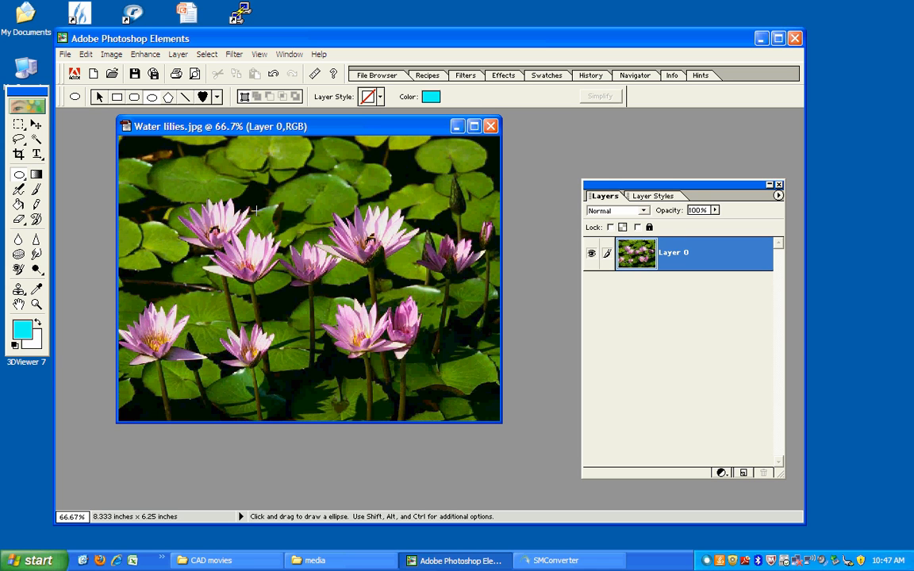
{"action": "left_click", "coordinate": [217, 97]}
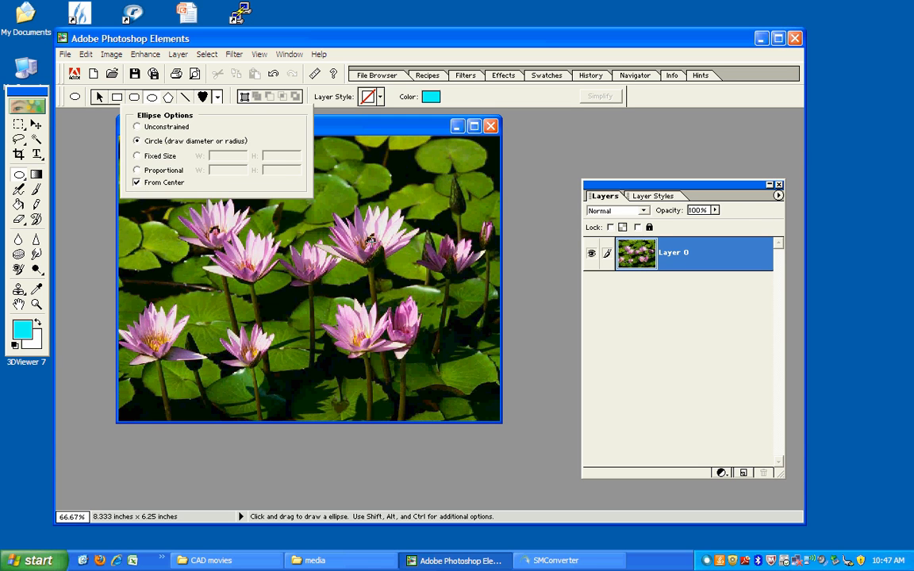
{"action": "left_click_drag", "start_coordinate": [366, 238], "coordinate": [448, 255]}
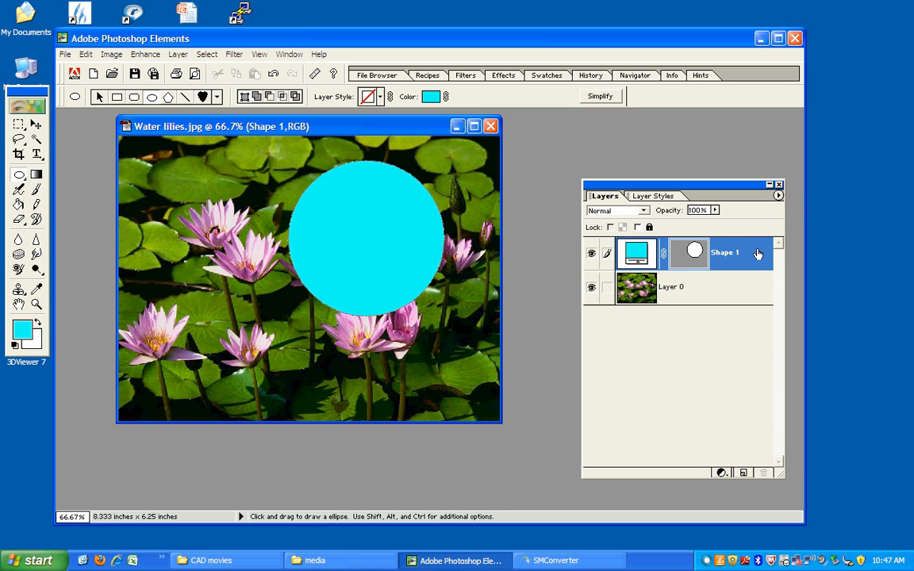
Move the Shape 1 layer beneath Layer 0, clip the photo to the circle, and select Layer 0
{"action": "left_click_drag", "start_coordinate": [758, 253], "coordinate": [763, 306]}
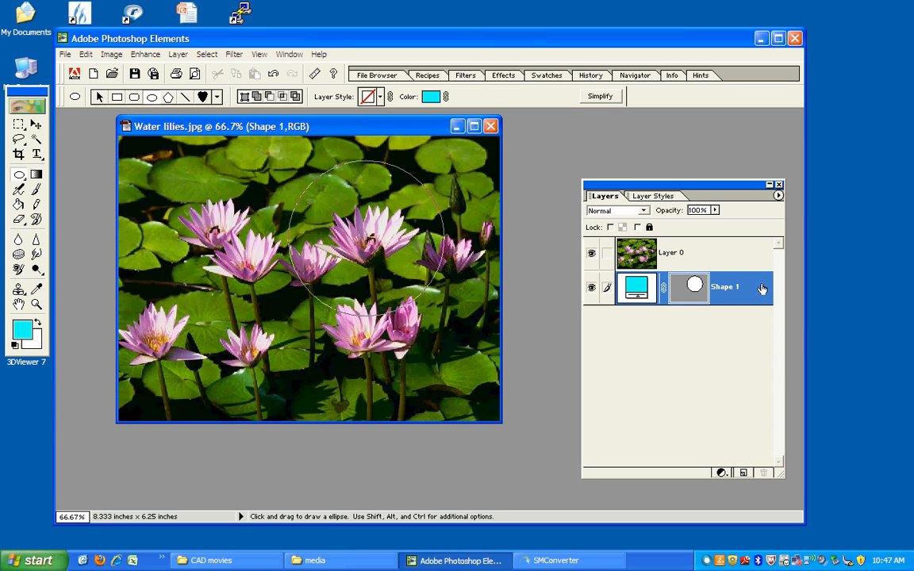
{"action": "key", "text": "alt"}
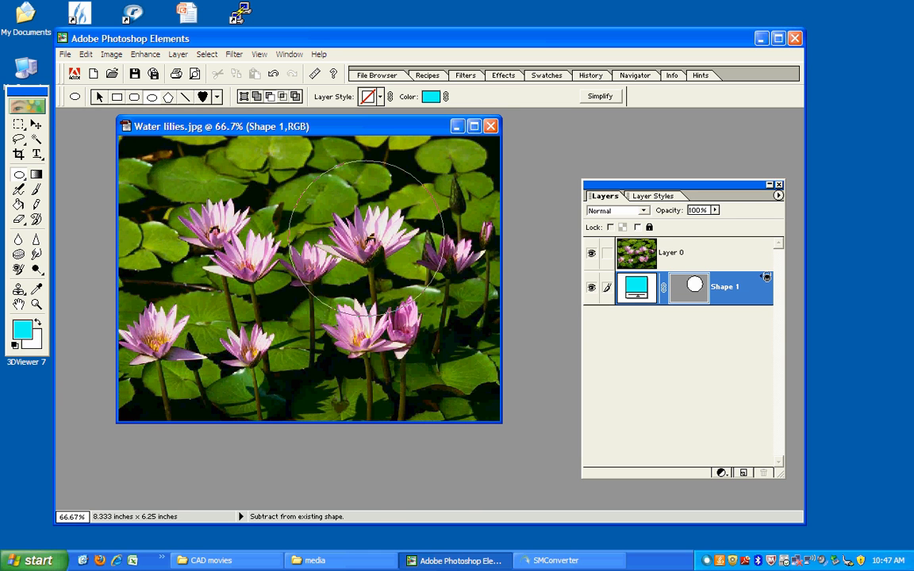
{"action": "left_click", "coordinate": [766, 277], "text": "alt"}
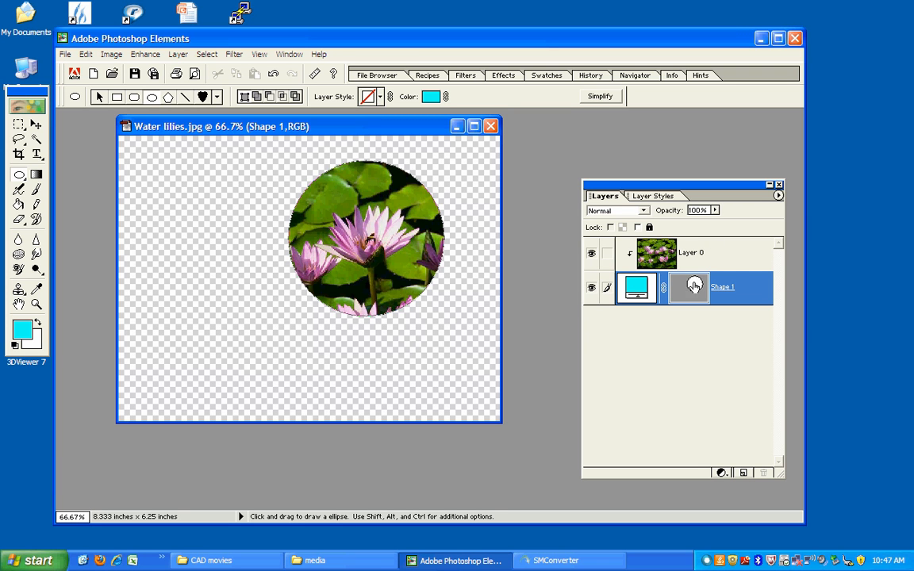
{"action": "left_click", "coordinate": [741, 255]}
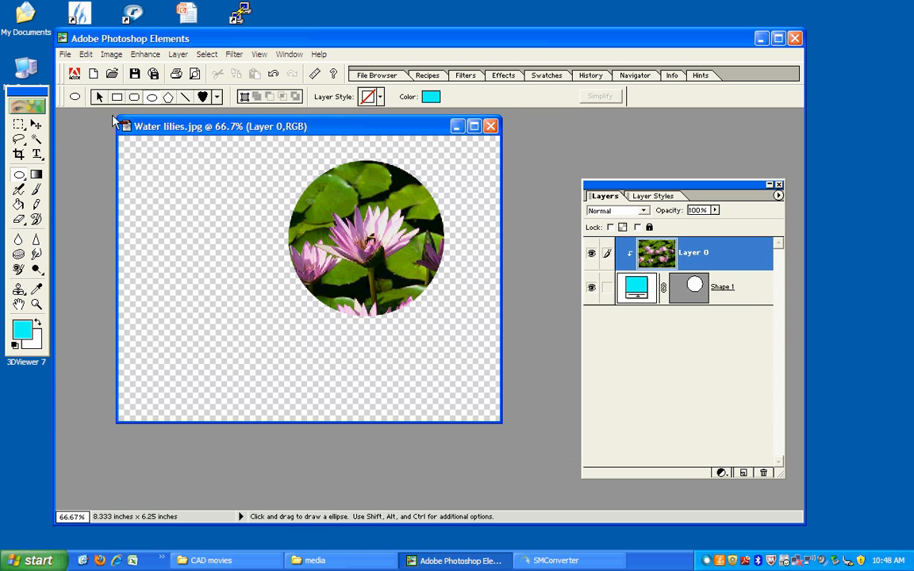
Create a white 5.5 × 8.5 inch RGB image named "my entry" at 72 pixels/inch and arrange both image windows to overlap less
{"action": "left_click", "coordinate": [67, 56]}
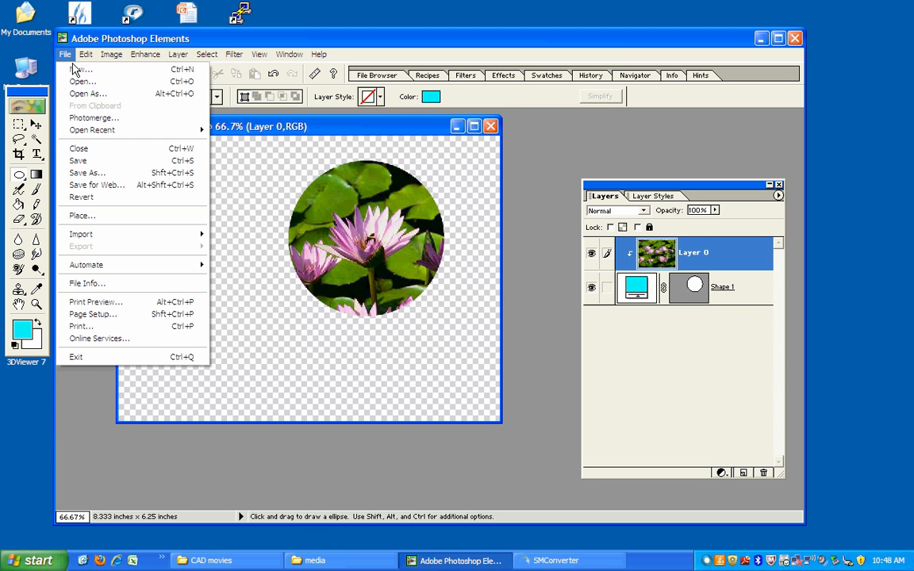
{"action": "left_click", "coordinate": [80, 75]}
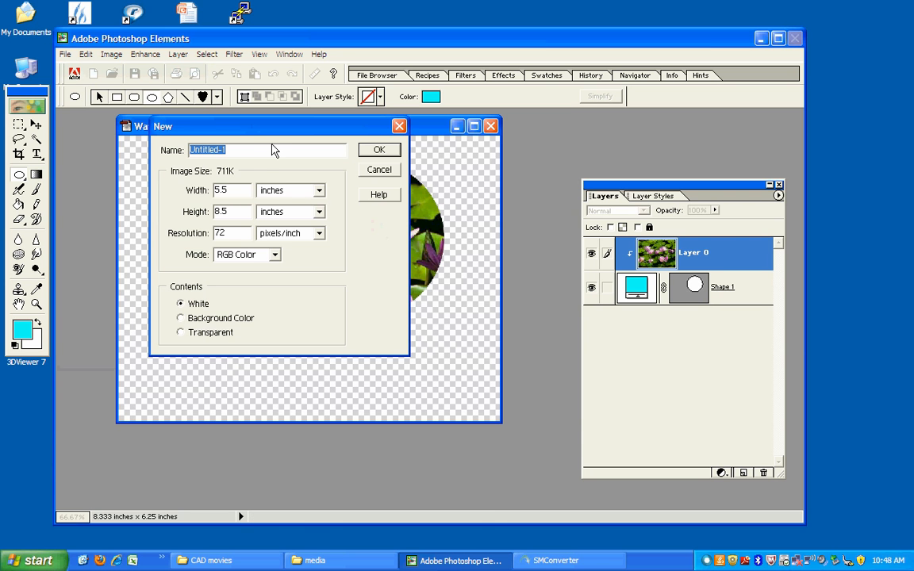
{"action": "type", "text": "my entry"}
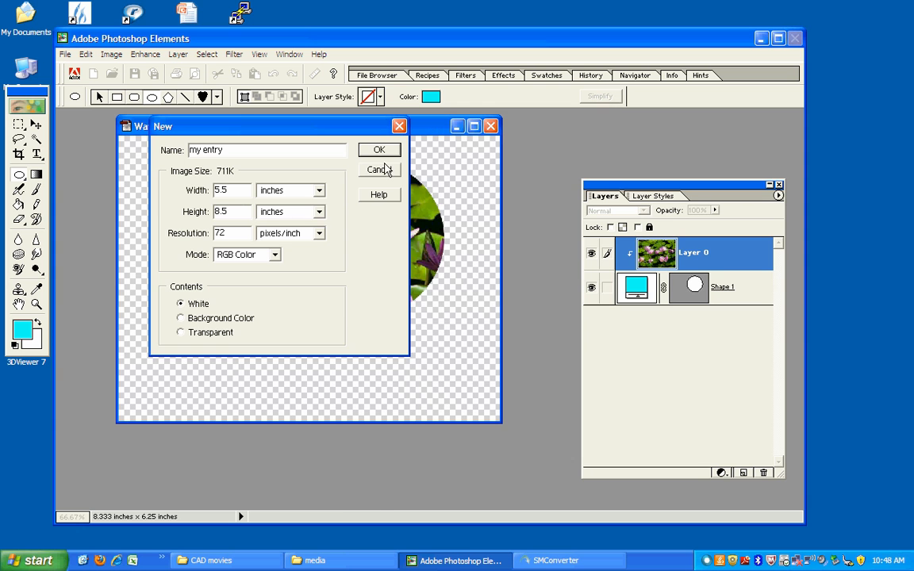
{"action": "left_click", "coordinate": [377, 151]}
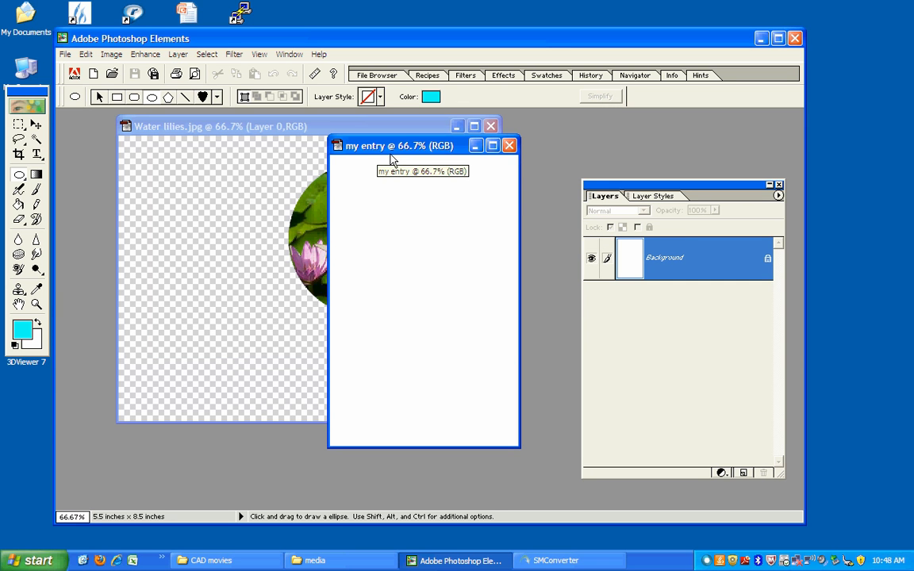
{"action": "left_click_drag", "start_coordinate": [388, 160], "coordinate": [428, 185]}
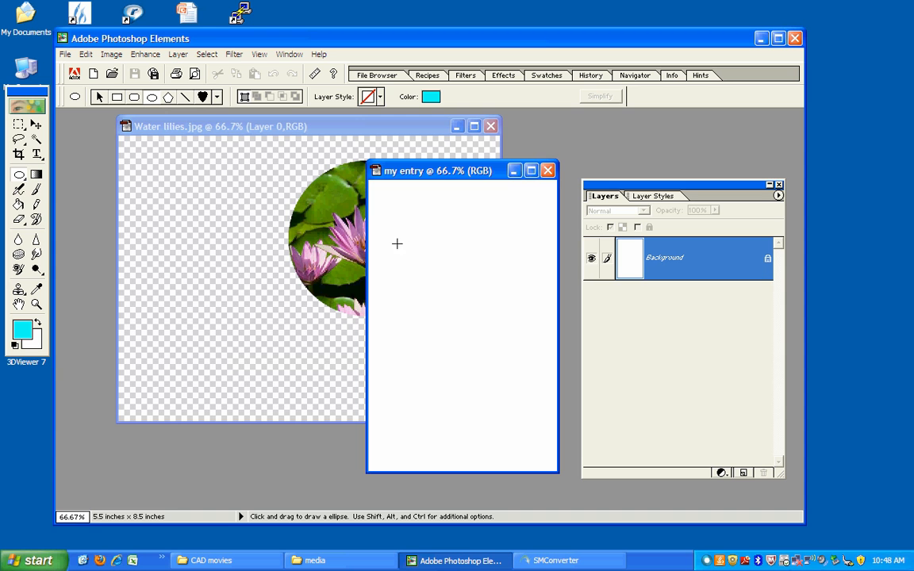
{"action": "left_click", "coordinate": [272, 133]}
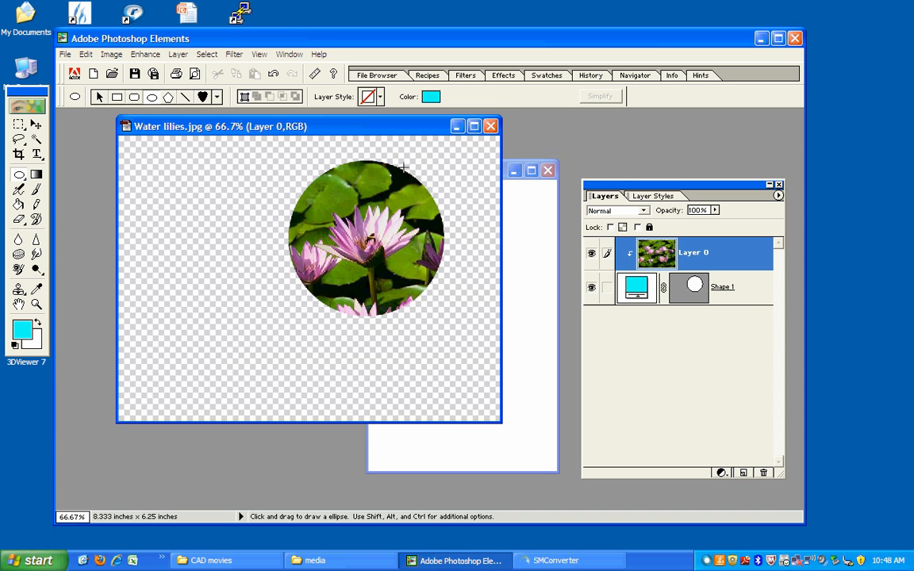
{"action": "left_click_drag", "start_coordinate": [415, 134], "coordinate": [361, 137]}
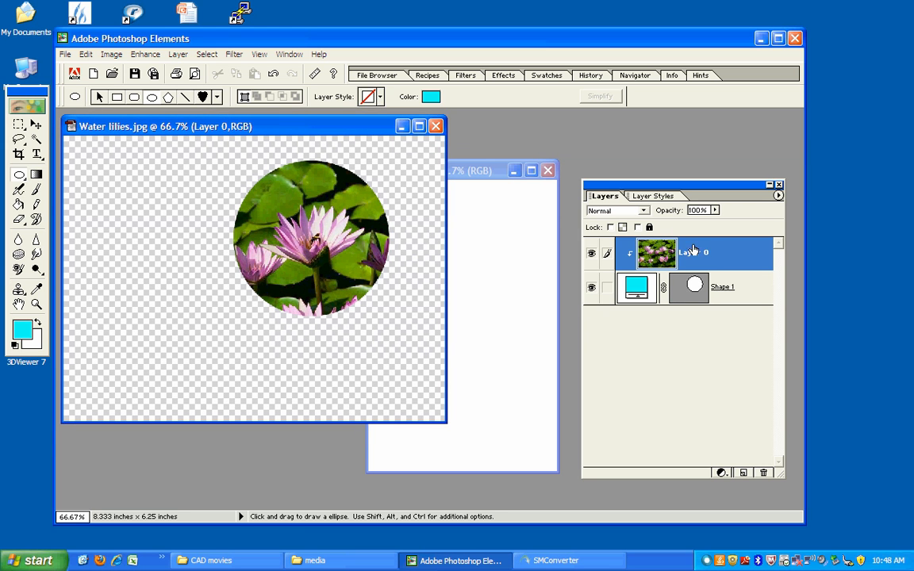
Clone the center flower of the circular water lilies photo onto the upper part of the "my entry" image with the Clone Stamp
{"action": "left_click", "coordinate": [19, 290]}
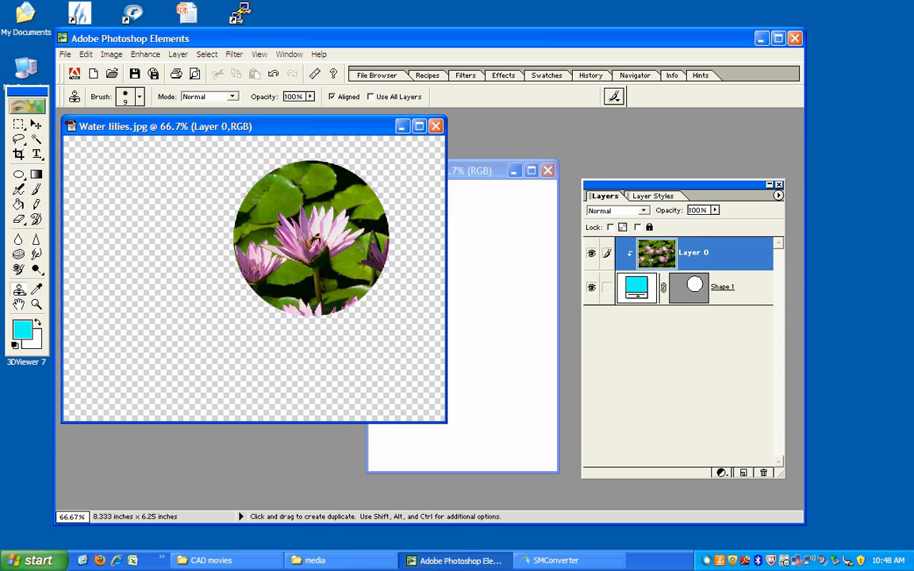
{"action": "key", "text": "alt"}
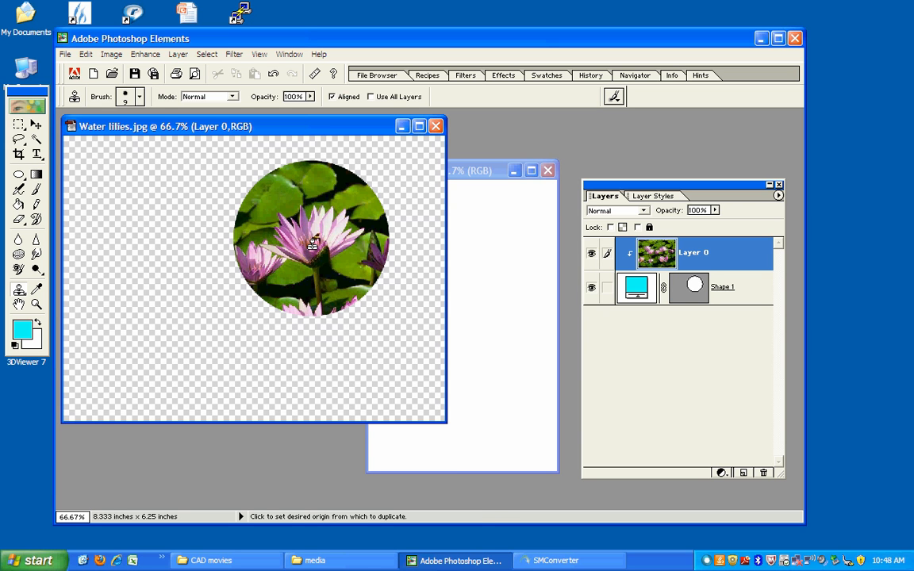
{"action": "left_click", "coordinate": [313, 244], "text": "alt"}
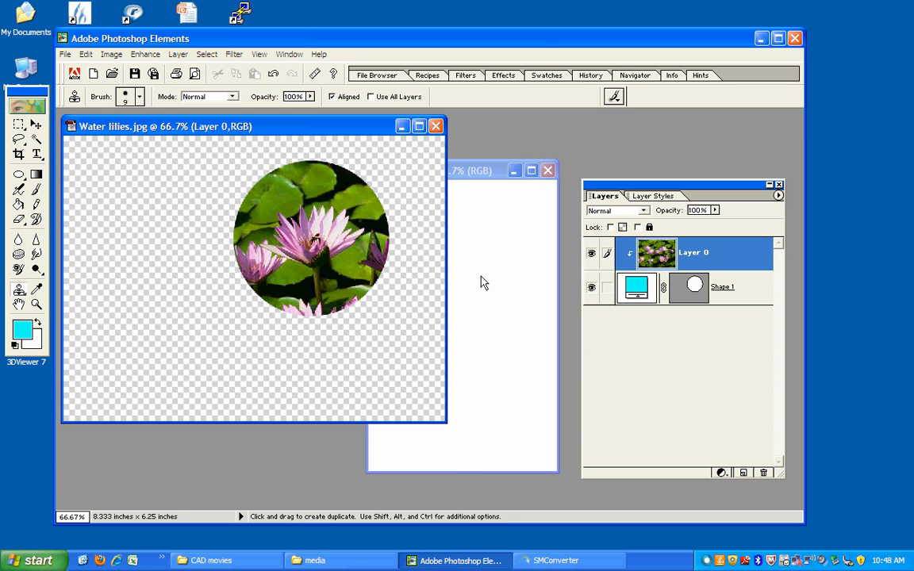
{"action": "left_click", "coordinate": [483, 190]}
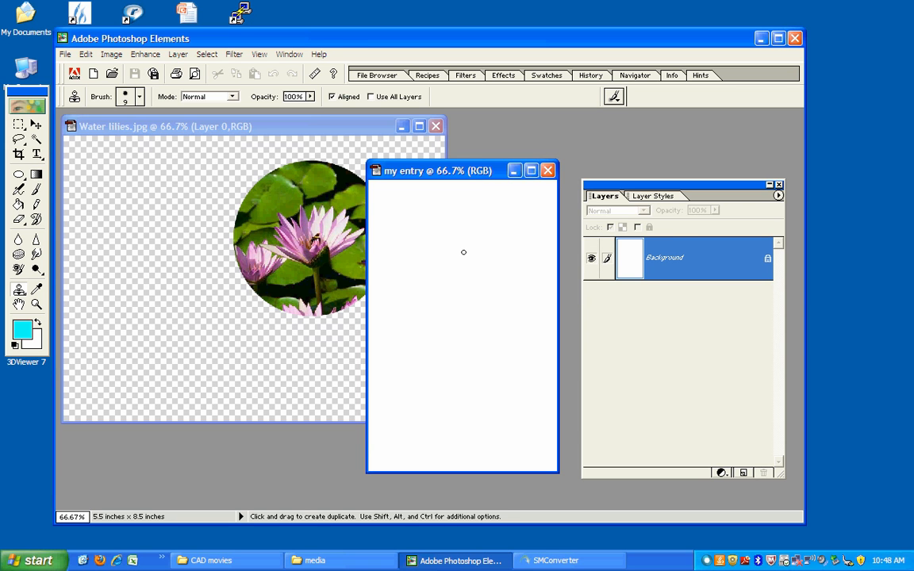
{"action": "mouse_move", "coordinate": [464, 258]}
{"action": "left_mouse_down"}
{"action": "mouse_move", "coordinate": [447, 275]}
{"action": "mouse_move", "coordinate": [460, 260]}
{"action": "mouse_move", "coordinate": [450, 258]}
{"action": "mouse_move", "coordinate": [456, 243]}
{"action": "mouse_move", "coordinate": [461, 279]}
{"action": "mouse_move", "coordinate": [470, 243]}
{"action": "mouse_move", "coordinate": [473, 262]}
{"action": "mouse_move", "coordinate": [436, 270]}
{"action": "mouse_move", "coordinate": [440, 232]}
{"action": "mouse_move", "coordinate": [476, 230]}
{"action": "mouse_move", "coordinate": [476, 277]}
{"action": "mouse_move", "coordinate": [488, 242]}
{"action": "left_mouse_up"}
{"action": "mouse_move", "coordinate": [478, 276]}
{"action": "left_mouse_down"}
{"action": "mouse_move", "coordinate": [484, 250]}
{"action": "mouse_move", "coordinate": [486, 280]}
{"action": "left_mouse_up"}
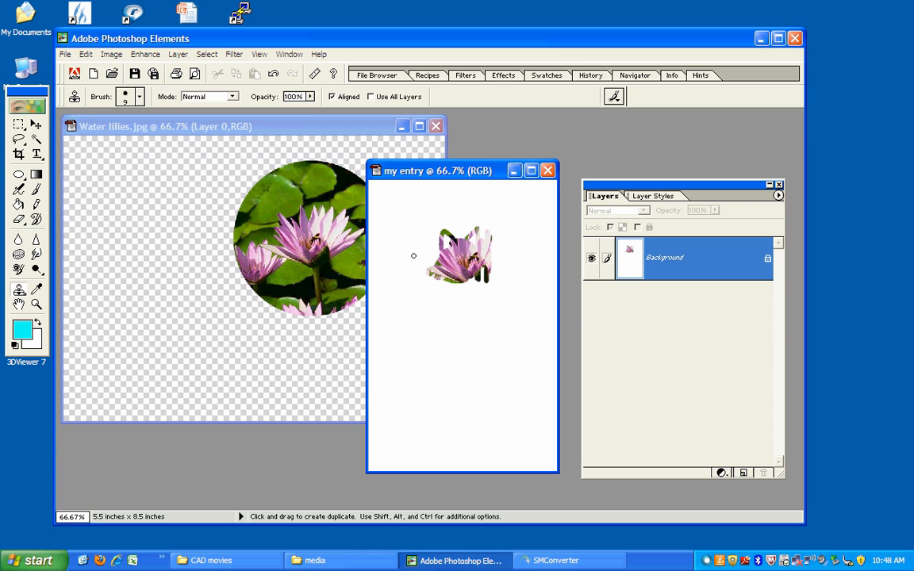